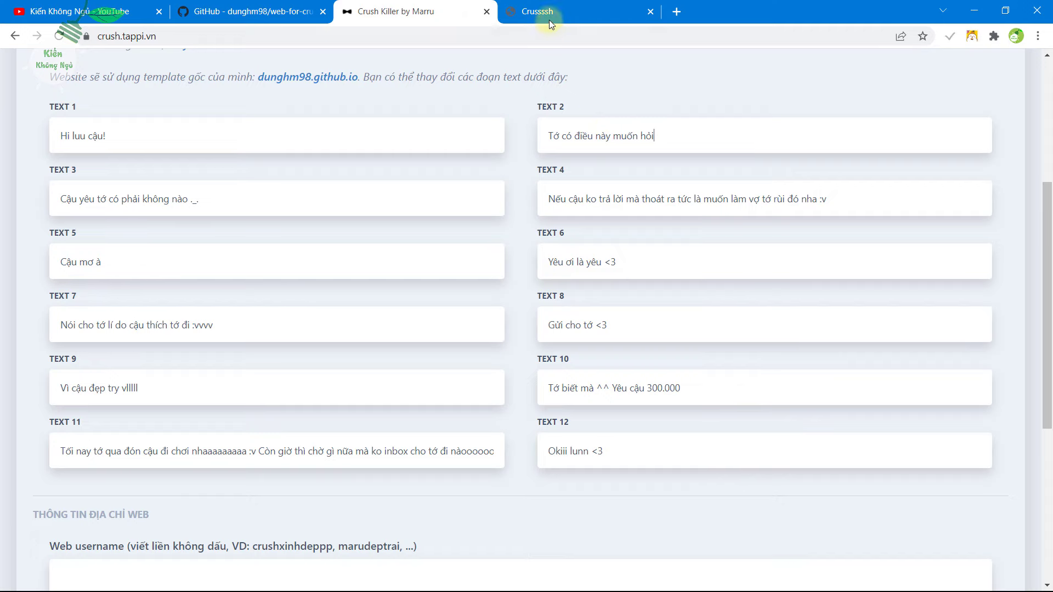
- Read the greeting on the Crussssh template page, dismiss it, and return to the Crush Killer form to compare its texts
left_click(549, 16)
left_click_drag(476, 390, 587, 445)
left_click(527, 482)
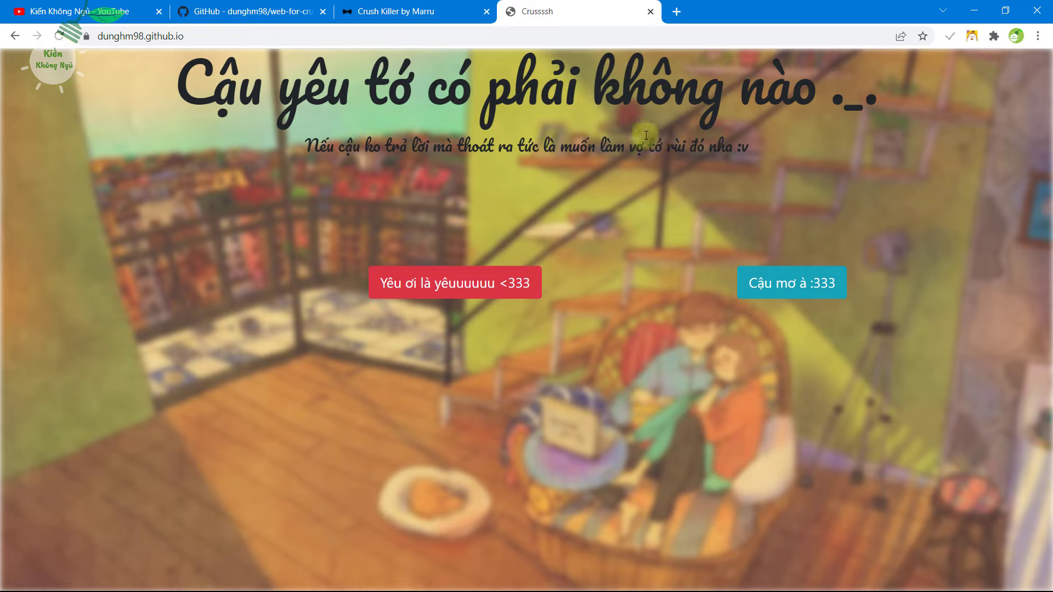
left_click(386, 16)
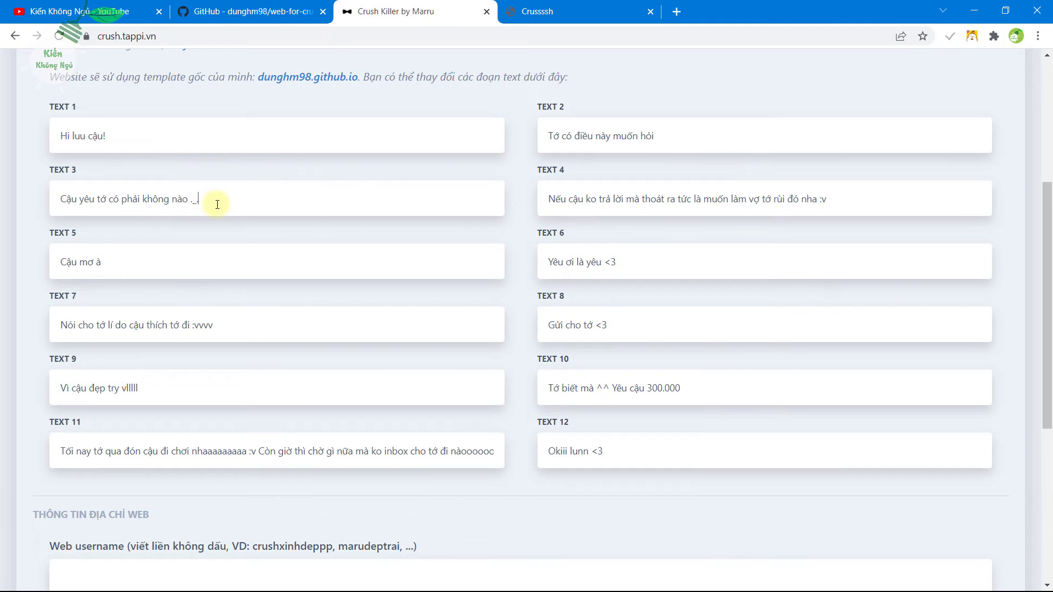
- On the template page, test the "Cậu mơ à :333" answer, then accept with "Yêu ơi là yêuuuuuu <3"
left_click(625, 9)
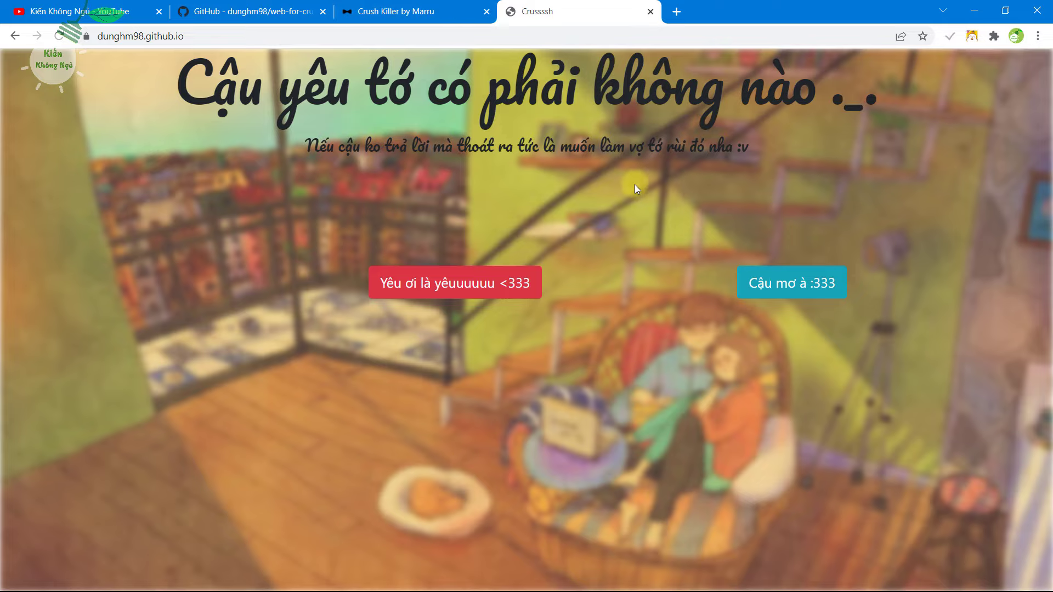
mouse_move(779, 267)
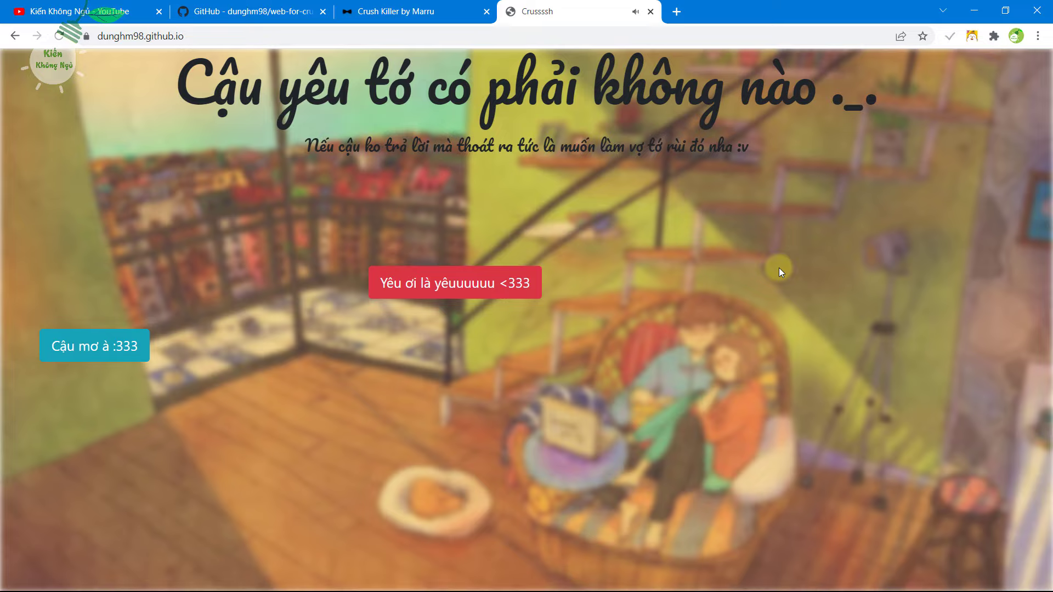
left_click(449, 287)
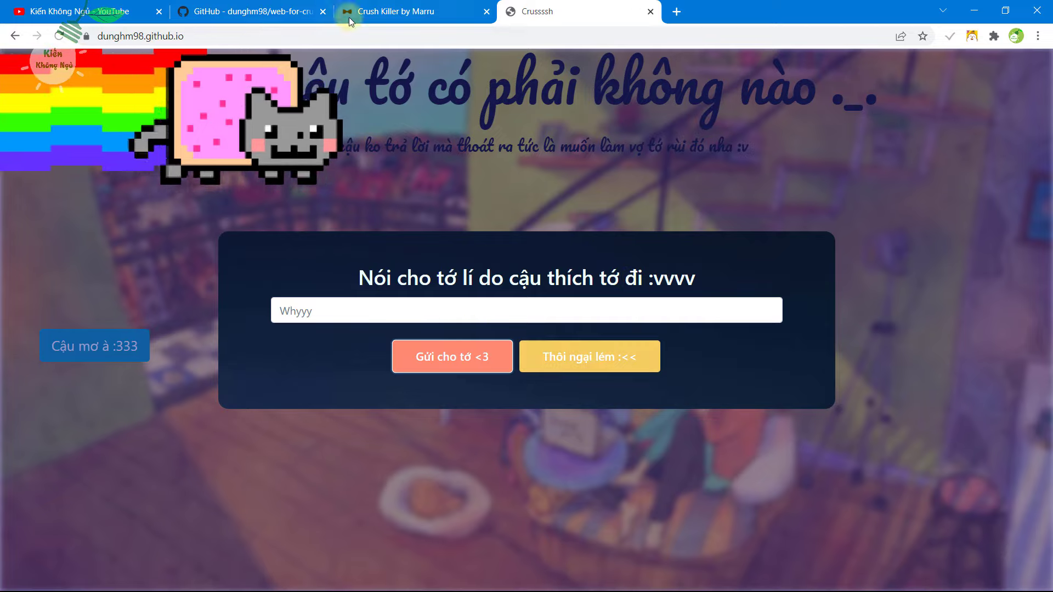
- Examine the TEXT 7, TEXT 9 and TEXT 10 messages on the Crush Killer form
left_click(403, 14)
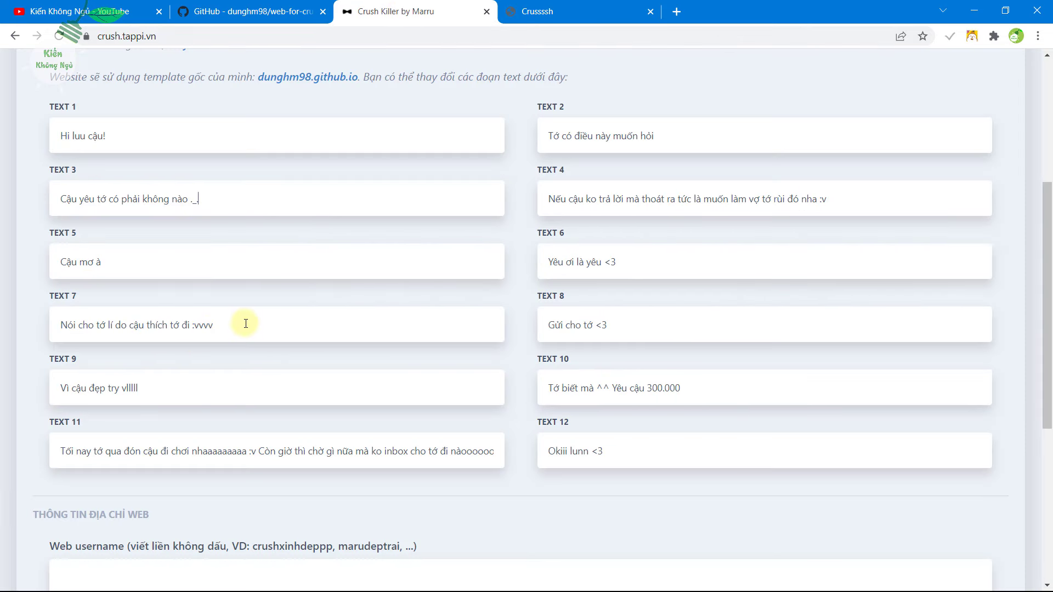
left_click_drag(241, 325, 49, 313)
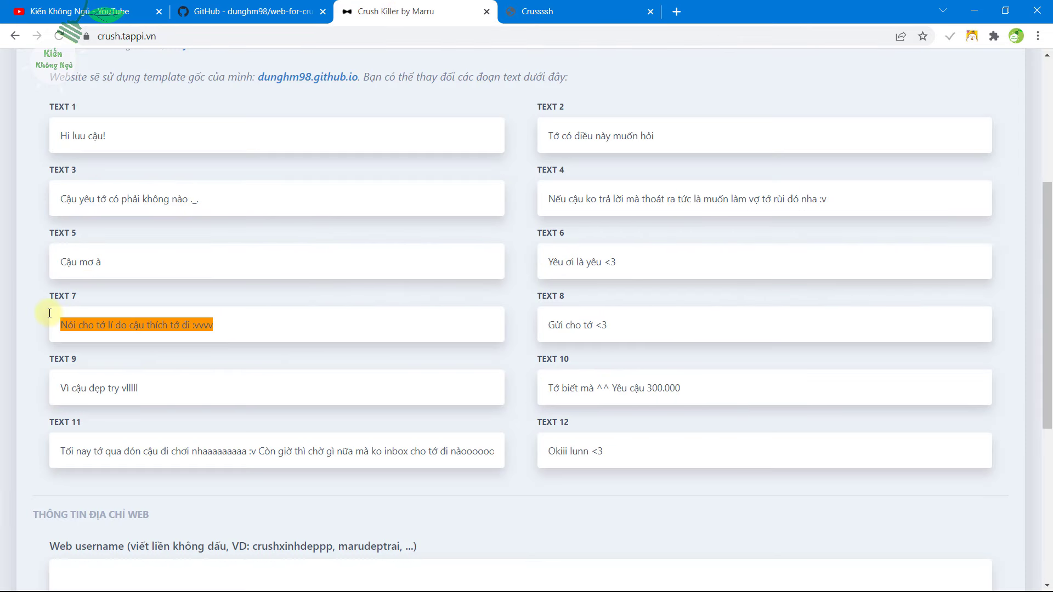
left_click(189, 347)
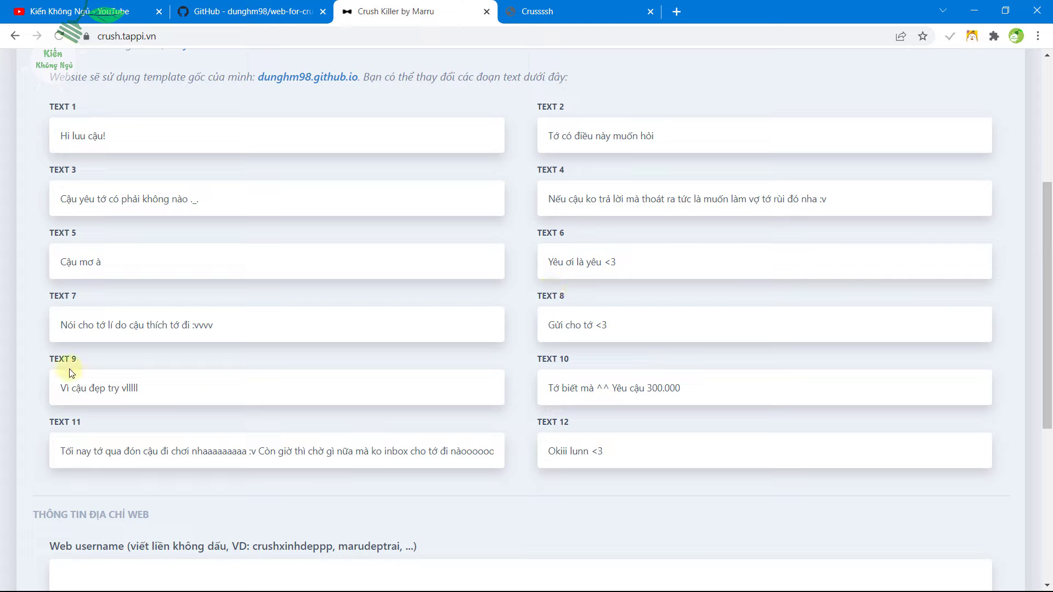
left_click_drag(153, 390, 27, 389)
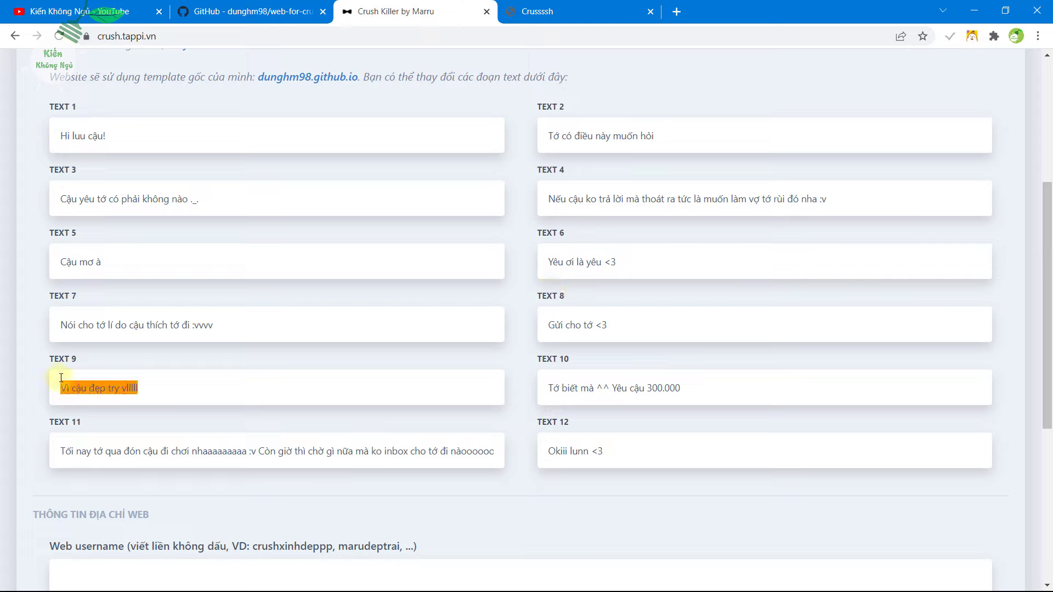
left_click(110, 389)
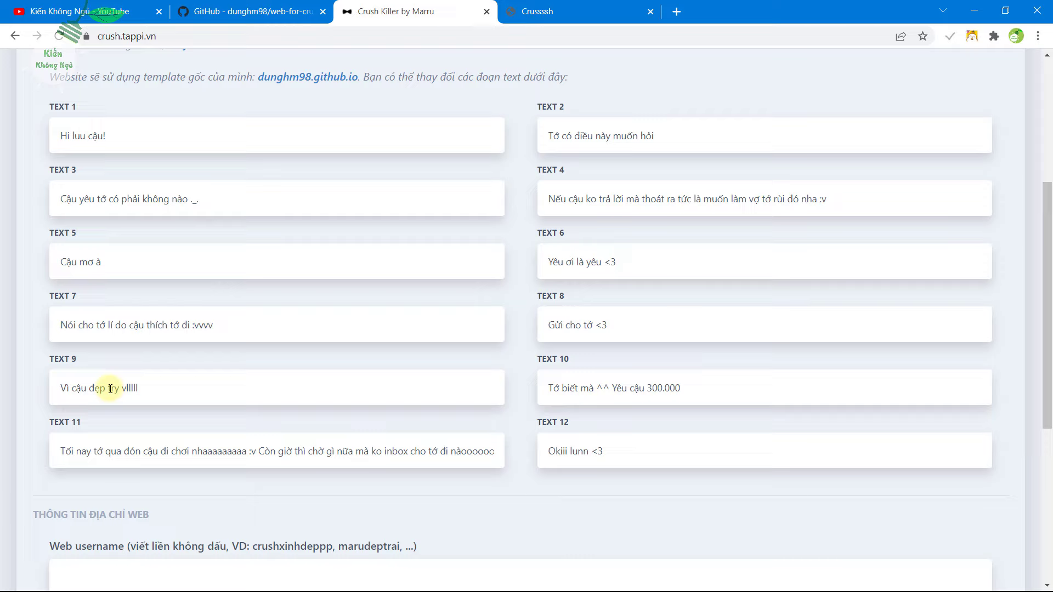
scroll(110, 389, "down", 2)
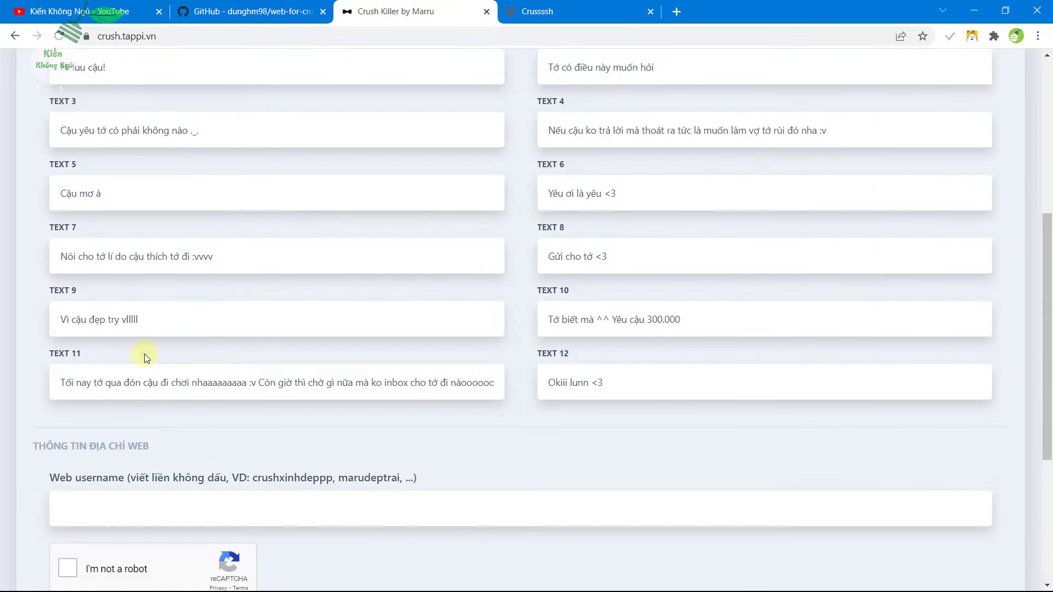
left_click_drag(170, 318, 82, 316)
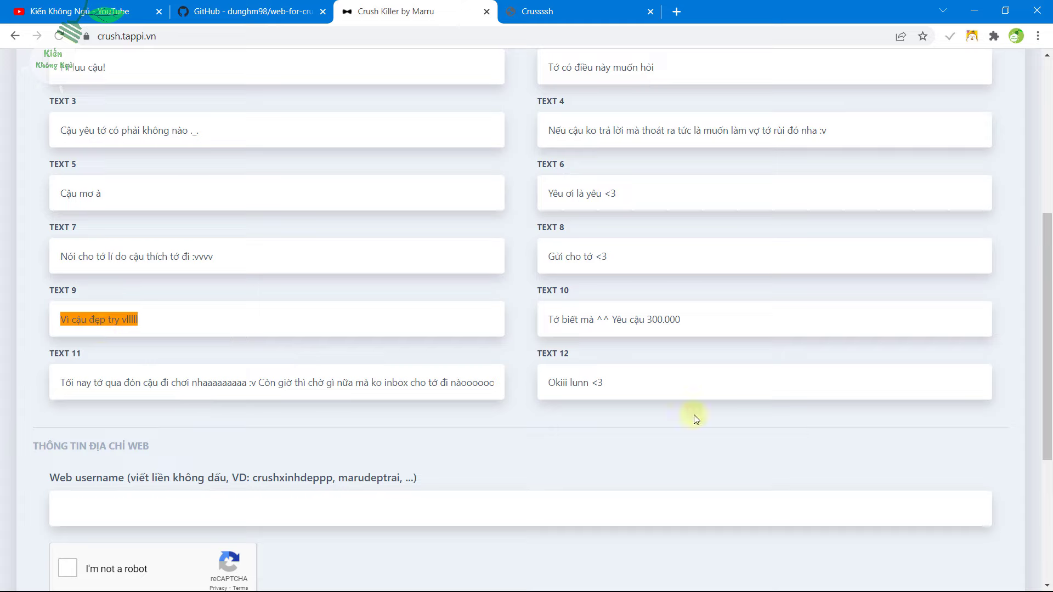
left_click_drag(701, 321, 539, 328)
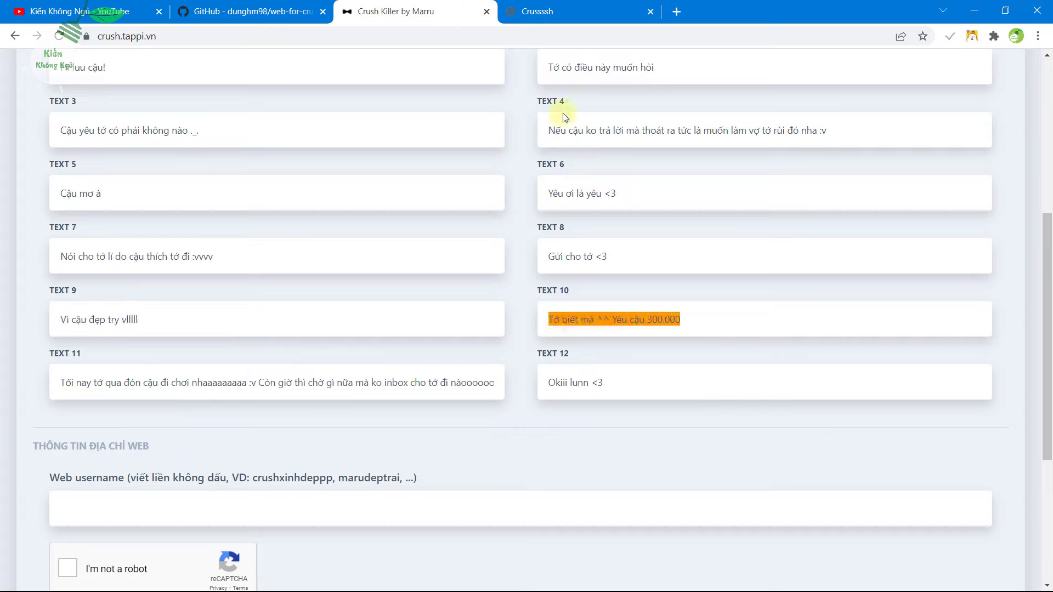
- On the template page, send "Tại" as the reason and read the closing message
left_click(566, 23)
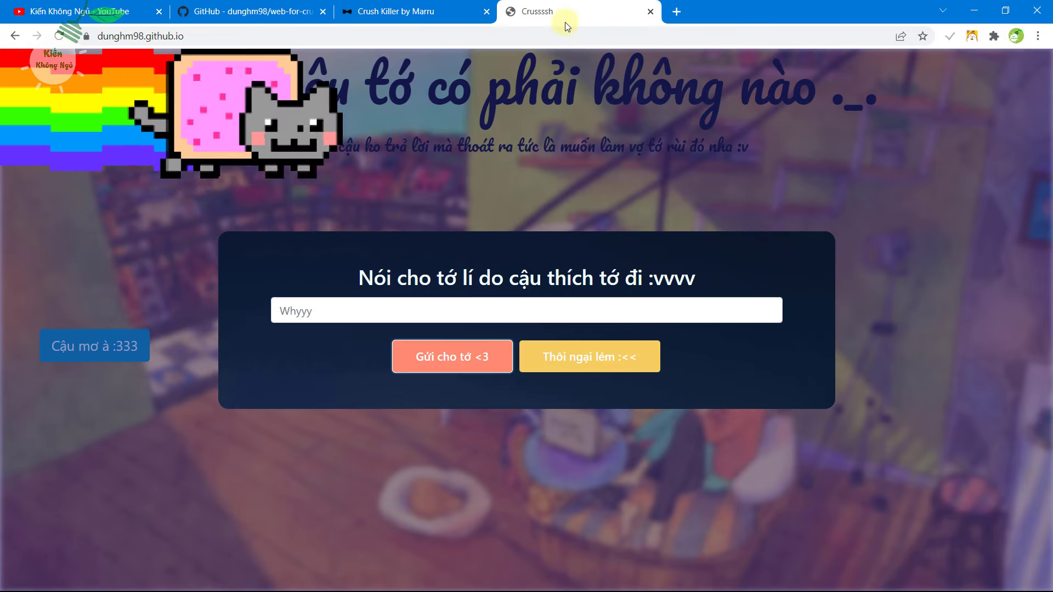
left_click(388, 310)
type("Tại")
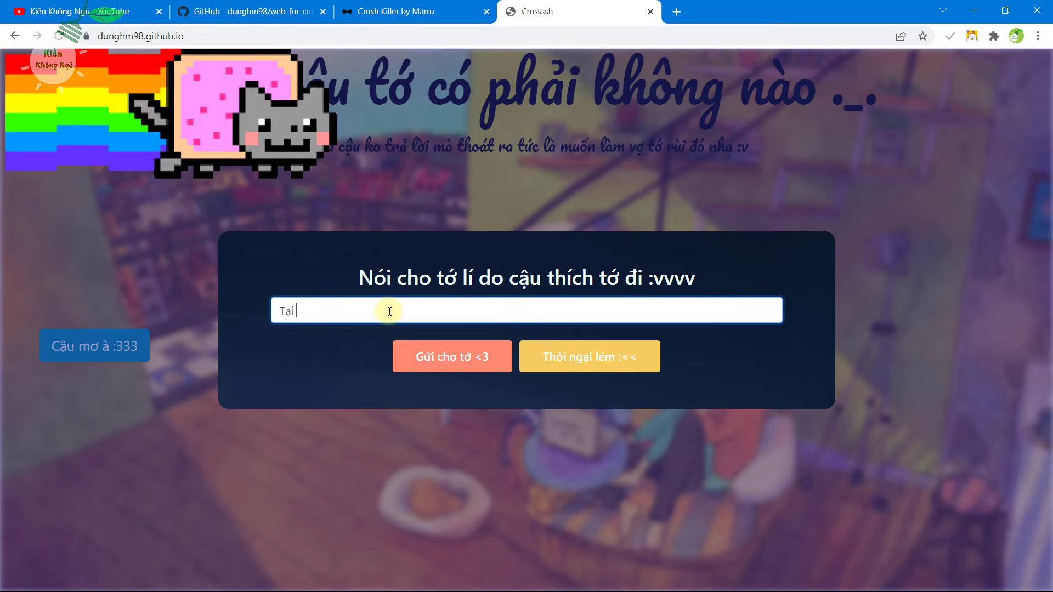
left_click(449, 362)
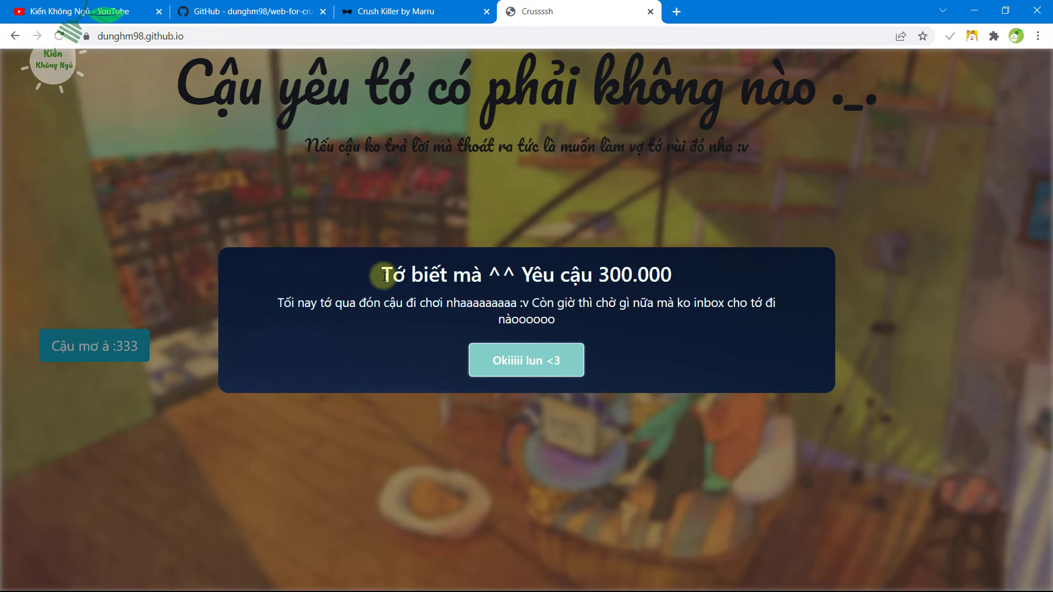
left_click_drag(384, 275, 666, 300)
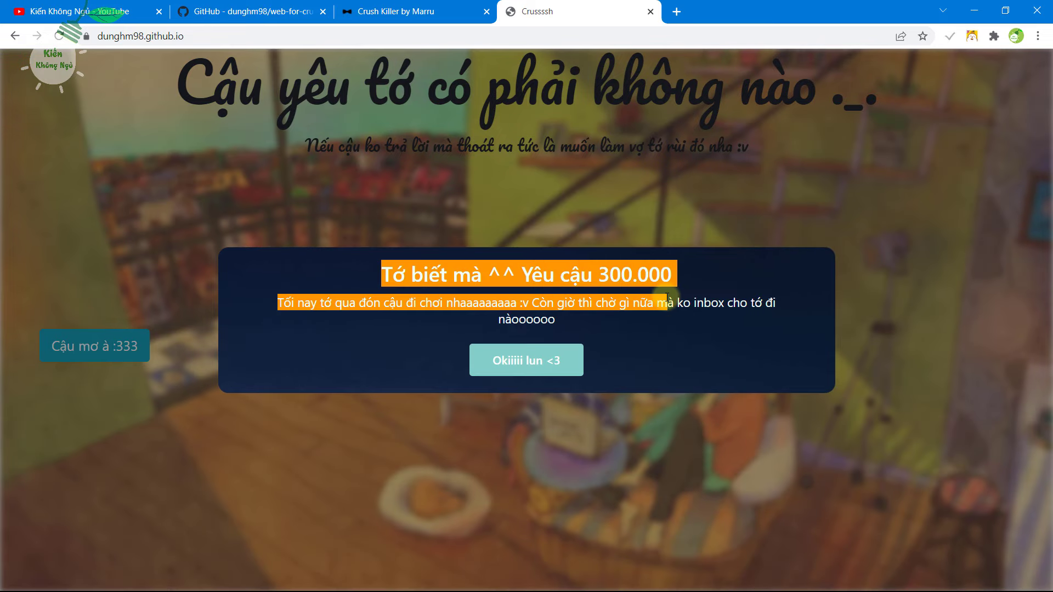
left_click(575, 268)
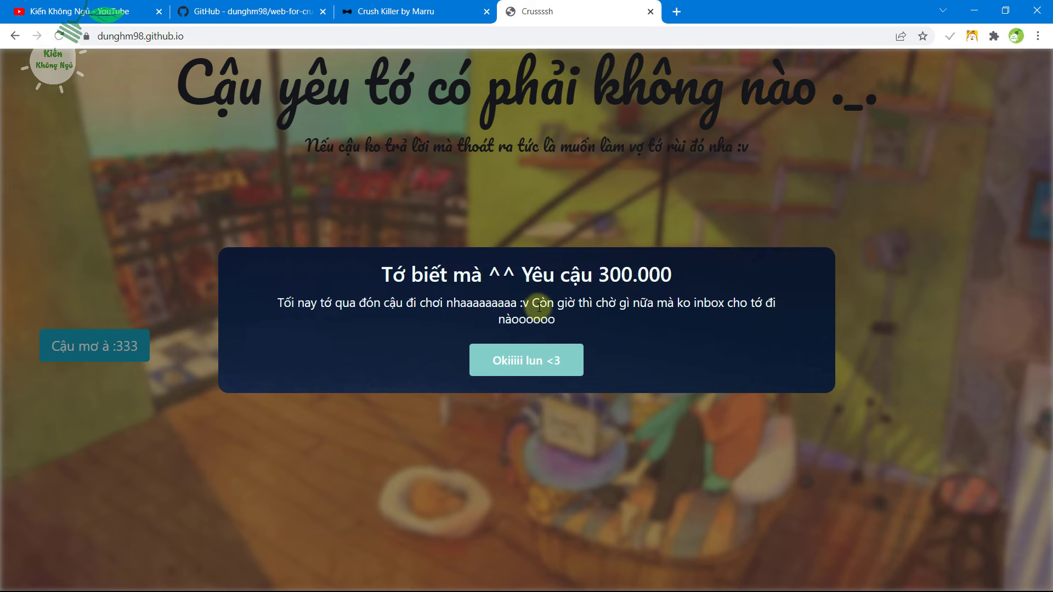
- Fill the form with custom messages, including "Chào cậu!" for TEXT 1, "Tớ Thích Cậu" for TEXT 3 and "Đoạn này bỏ qua" for TEXT 9
left_click(409, 12)
scroll(1047, 231, "up", 2)
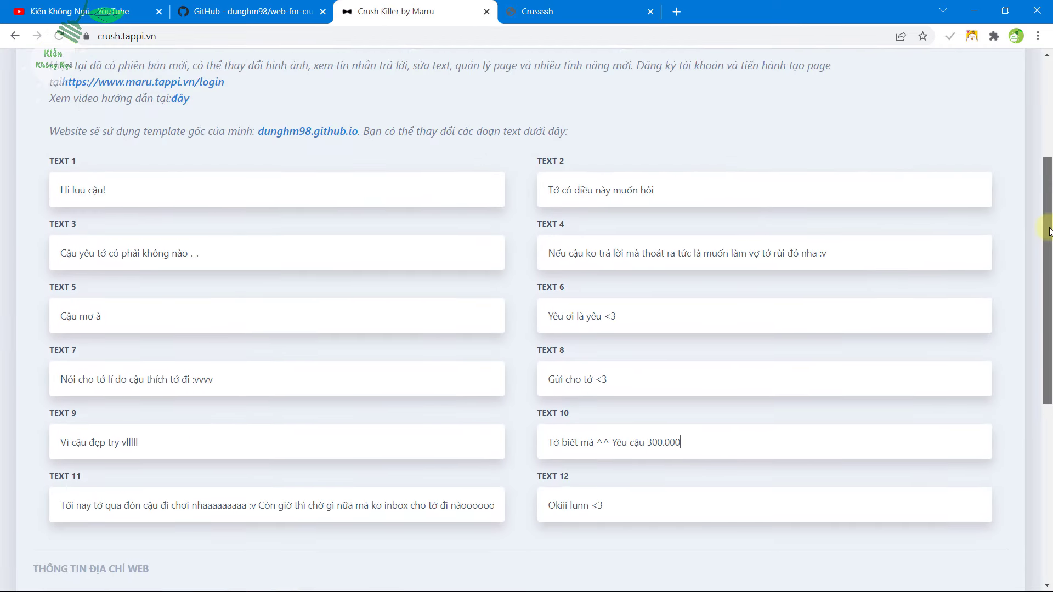
scroll(1049, 231, "up", 1)
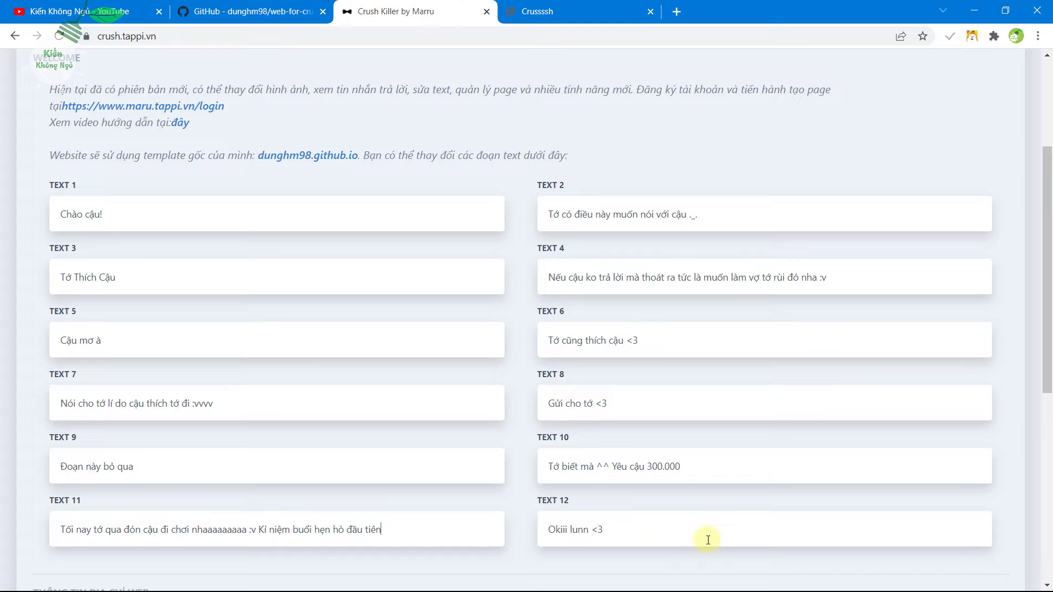
left_click_drag(179, 468, 136, 467)
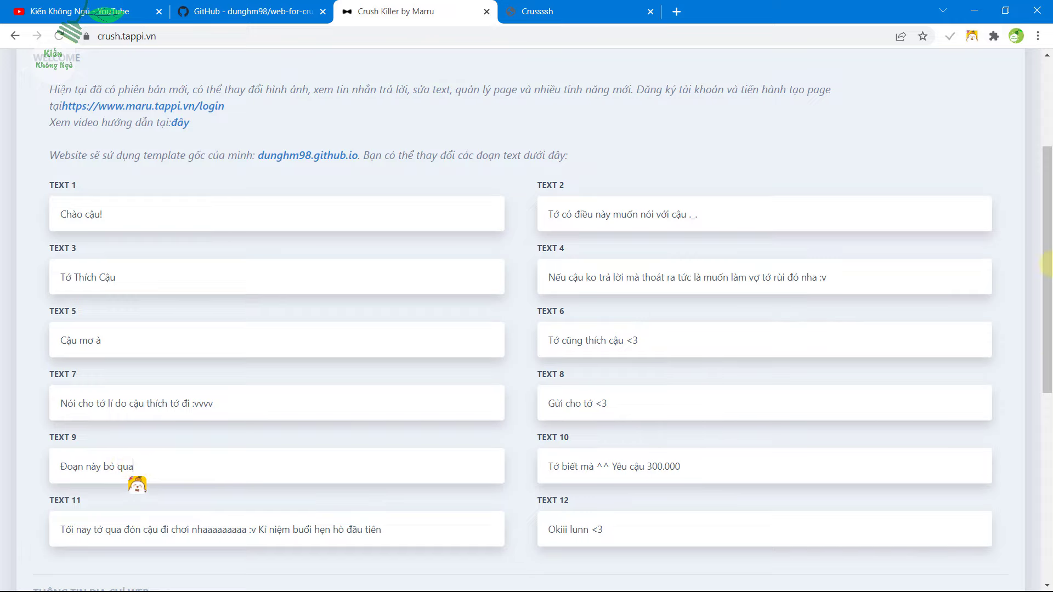
- Enter the web username crushdepgai, complete the reCAPTCHA check and try to create the website
scroll(1047, 329, "down", 3)
left_click_drag(1048, 349, 1036, 425)
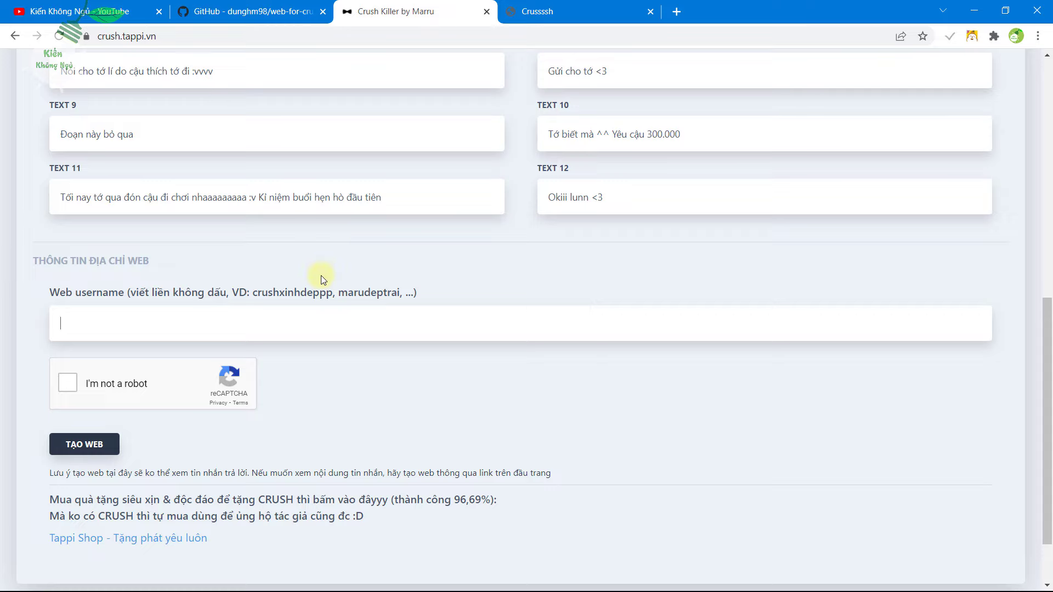
type("crushdepgai")
left_click(67, 381)
left_click(92, 448)
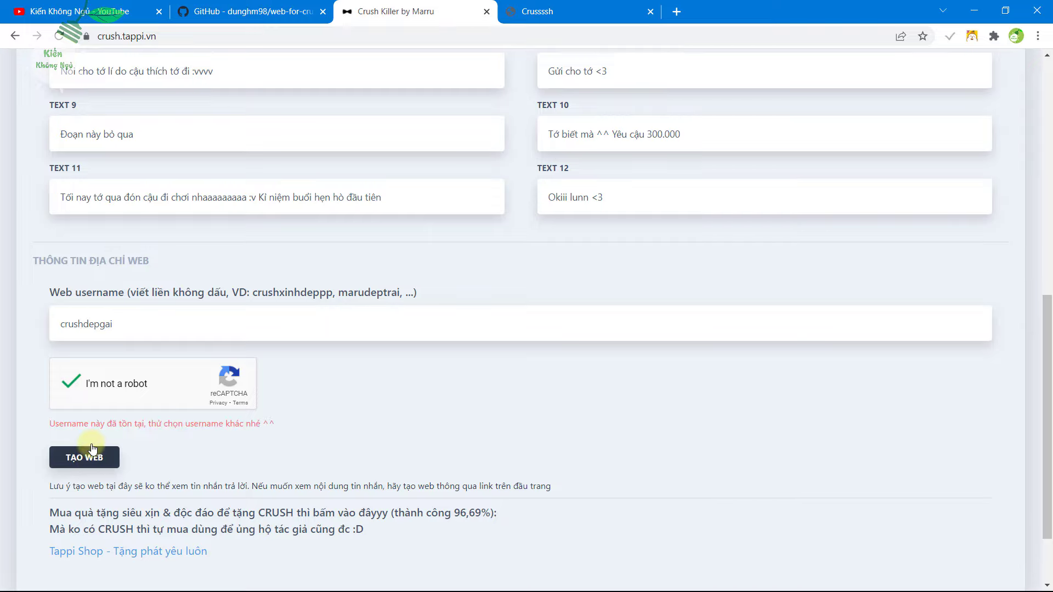
- Replace the web username with crushdepgaioi and try again to create the website
left_click_drag(77, 424, 219, 426)
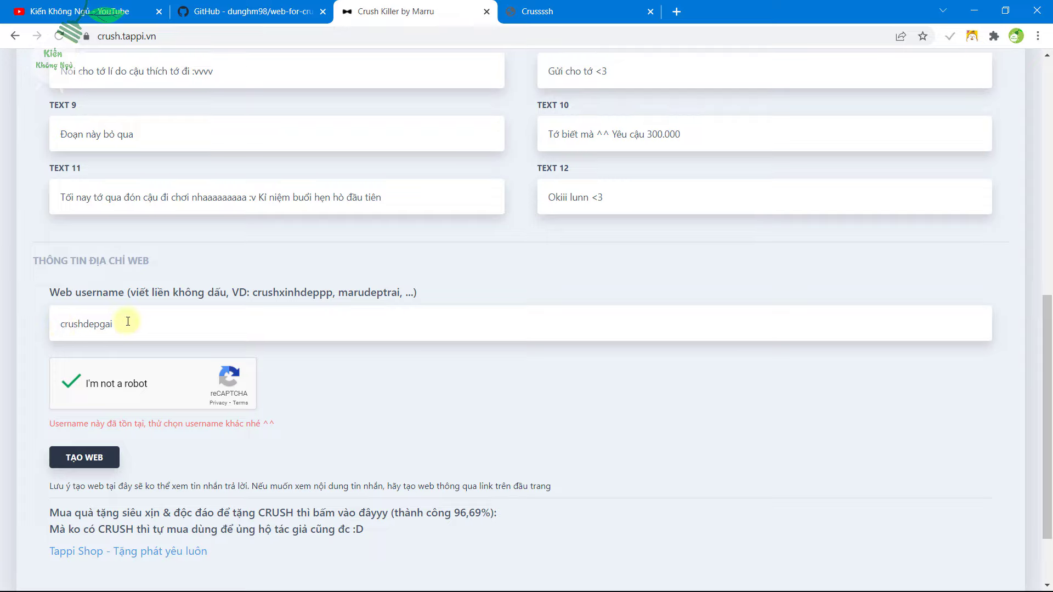
left_click_drag(128, 322, 3, 351)
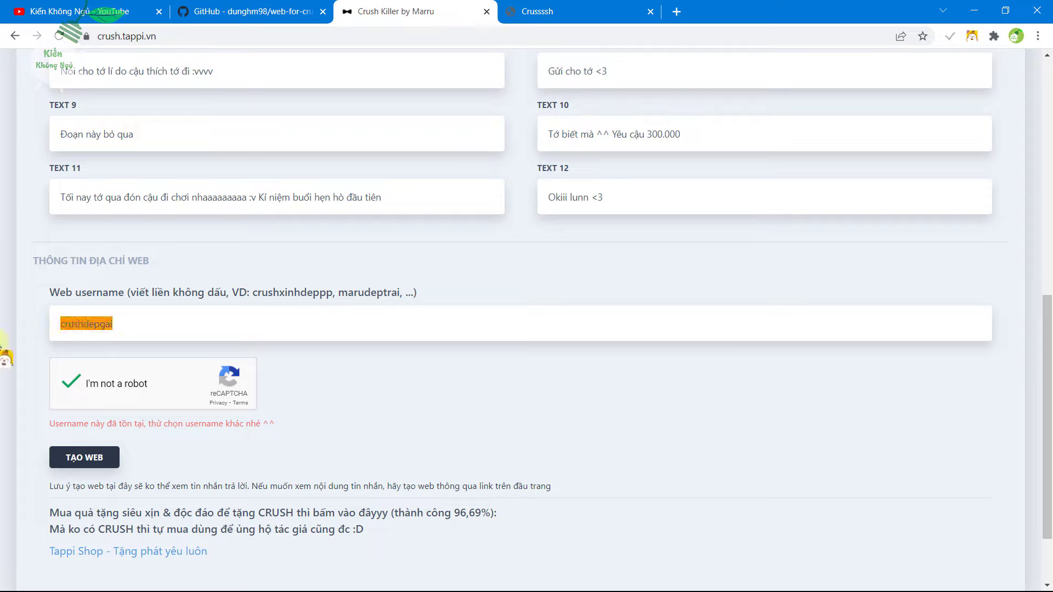
key("BackSpace")
type("crush")
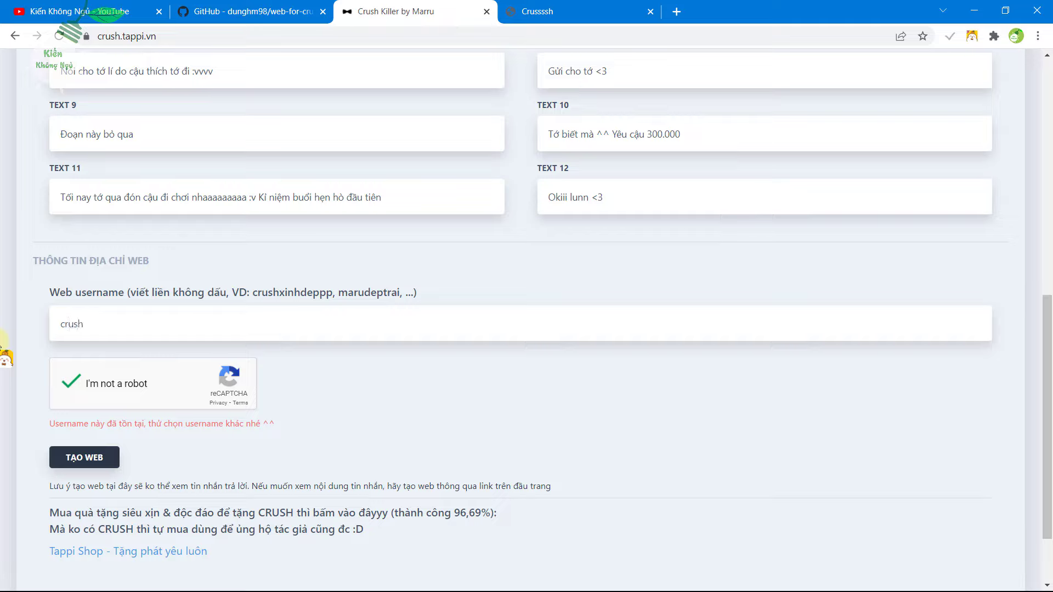
type("depgaioi")
left_click(82, 461)
- Extend the web username with "iiiiiiiii" at its end and create the website
left_click(141, 314)
type("iiiiiiiii")
left_click(85, 456)
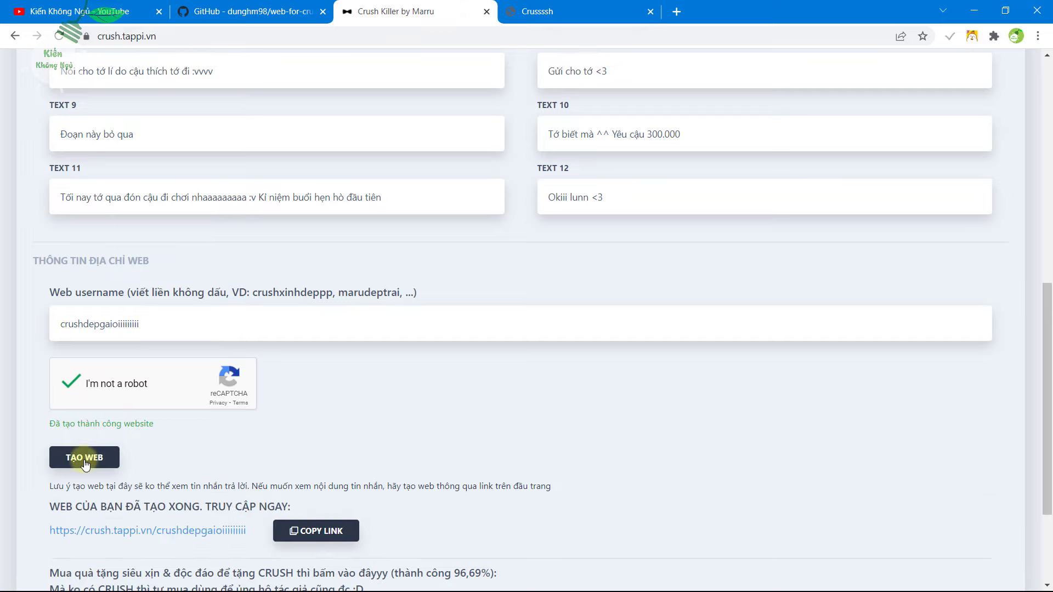
- Copy the link of the newly created website
left_click(170, 328)
left_click_drag(140, 324, 131, 331)
left_click(148, 327)
scroll(124, 416, "down", 1)
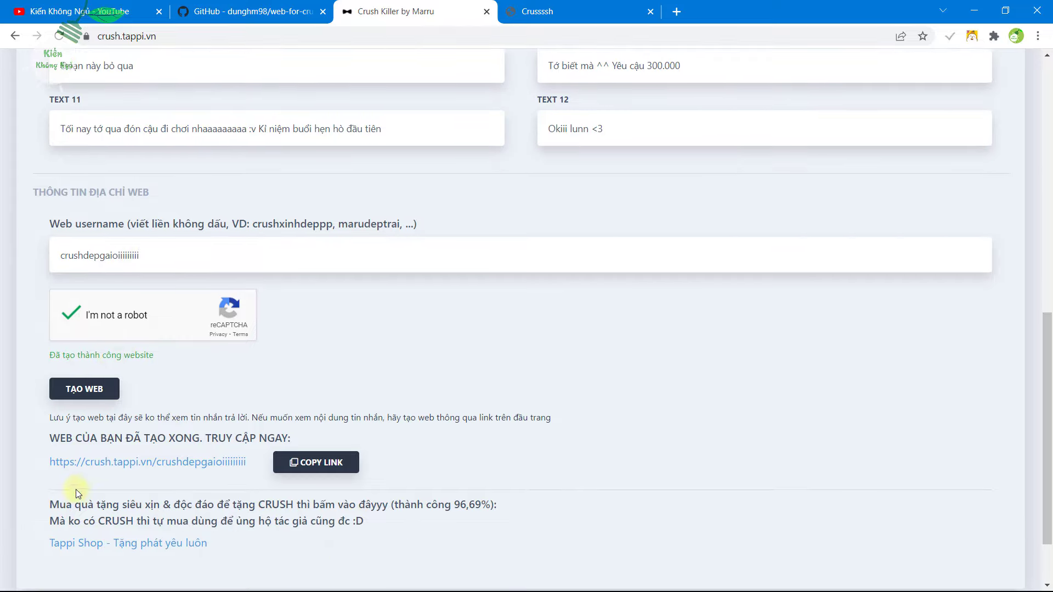
left_click_drag(49, 441, 275, 438)
left_click(275, 439)
left_click(302, 468)
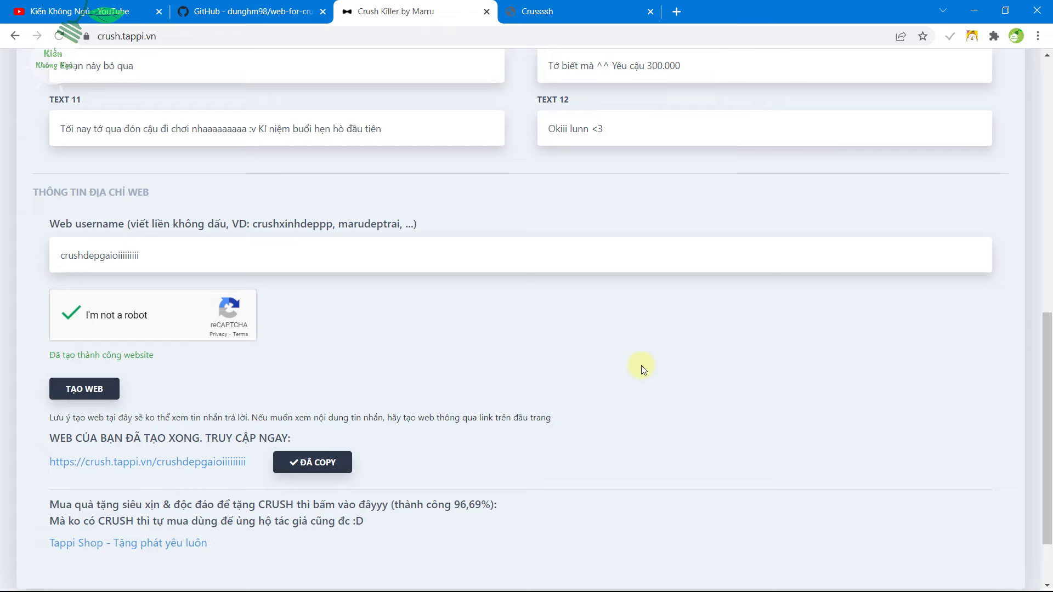
- Open a new incognito window and load the copied website link in it
key("ctrl+shift+n")
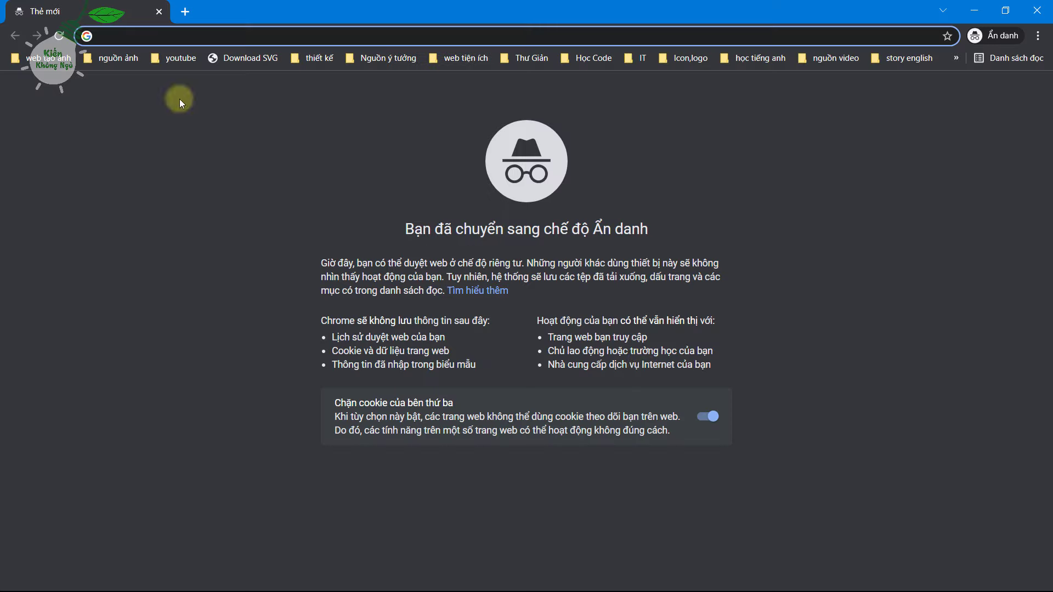
right_click(227, 36)
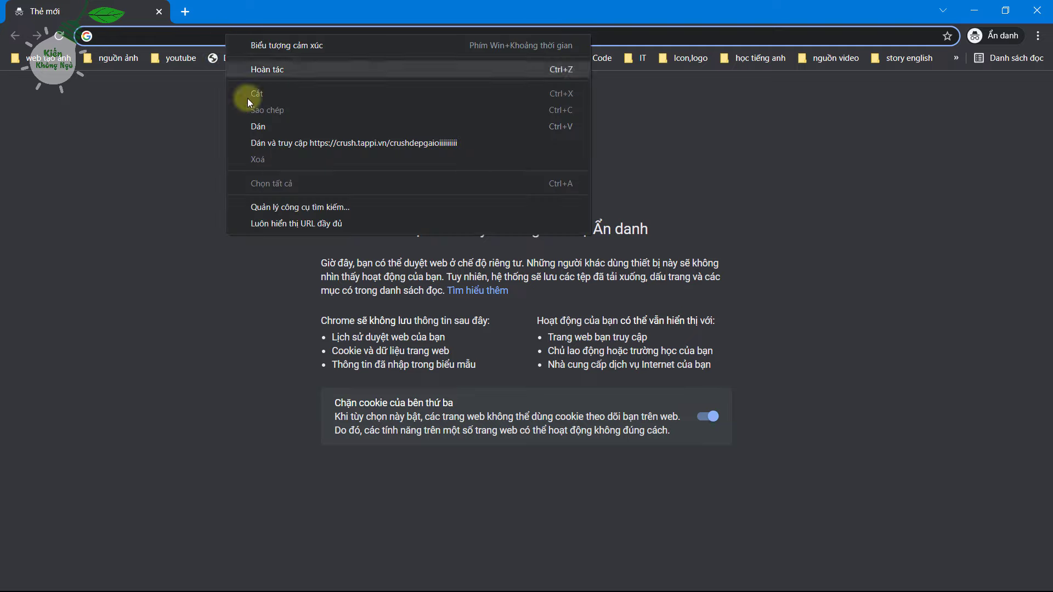
left_click(272, 130)
key("Return")
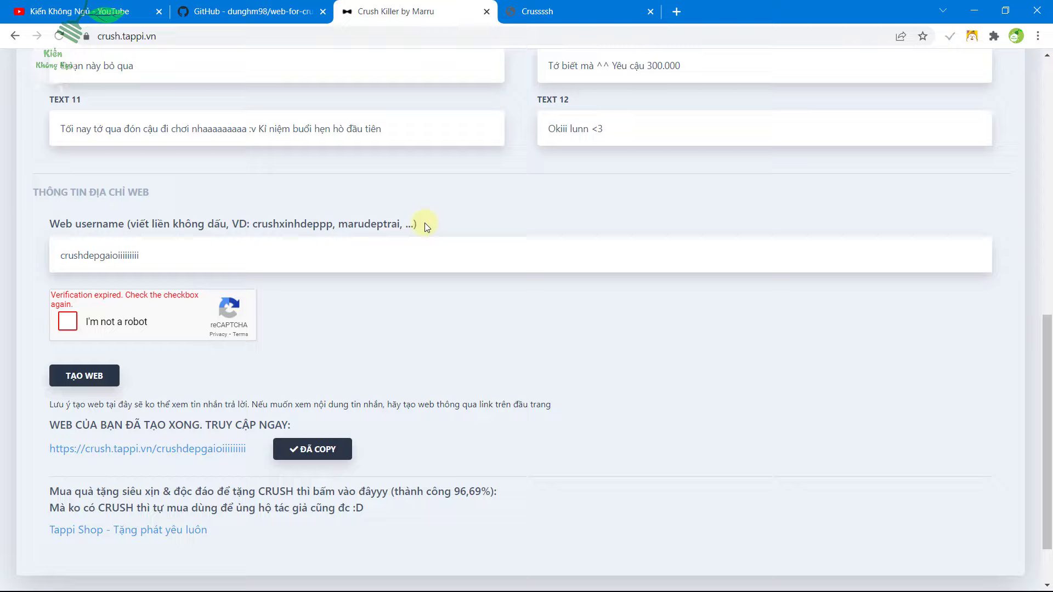
- Review the TEXT 1 and TEXT 2 messages on the form for comparison with the created website
scroll(424, 222, "up", 6)
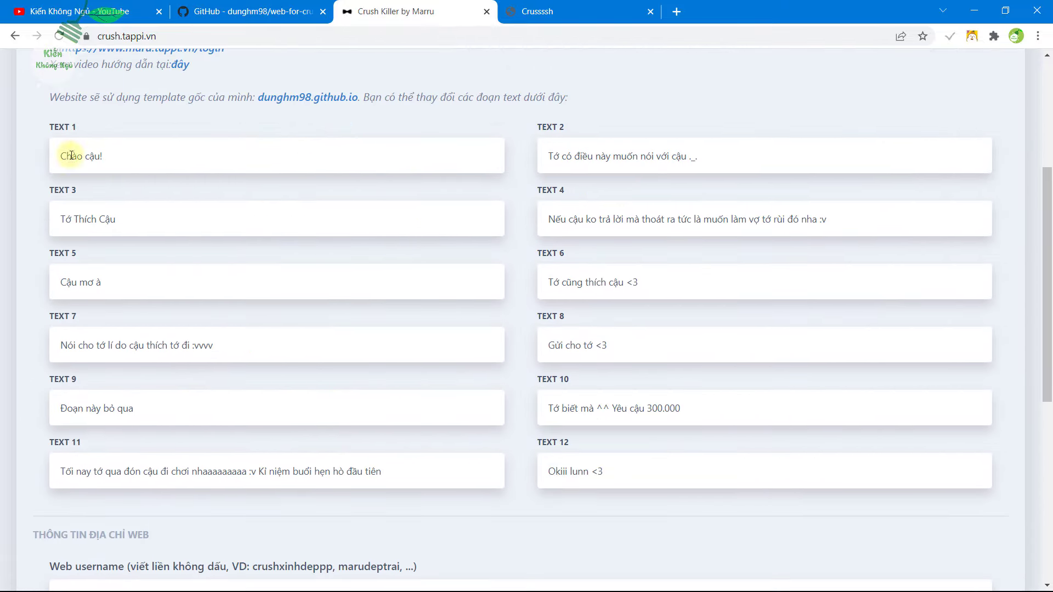
triple_click(76, 156)
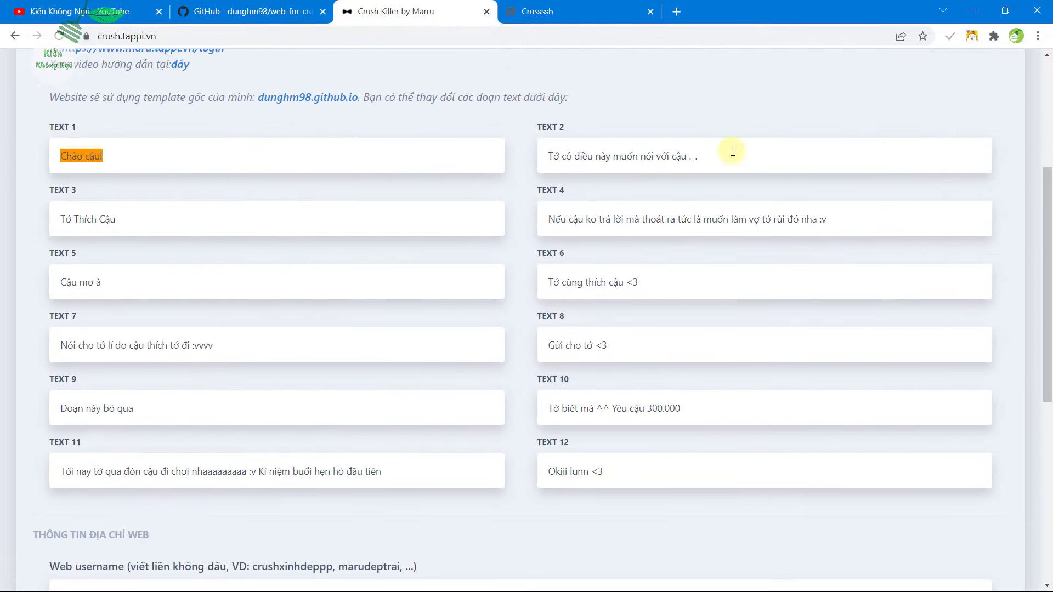
left_click_drag(733, 152, 547, 160)
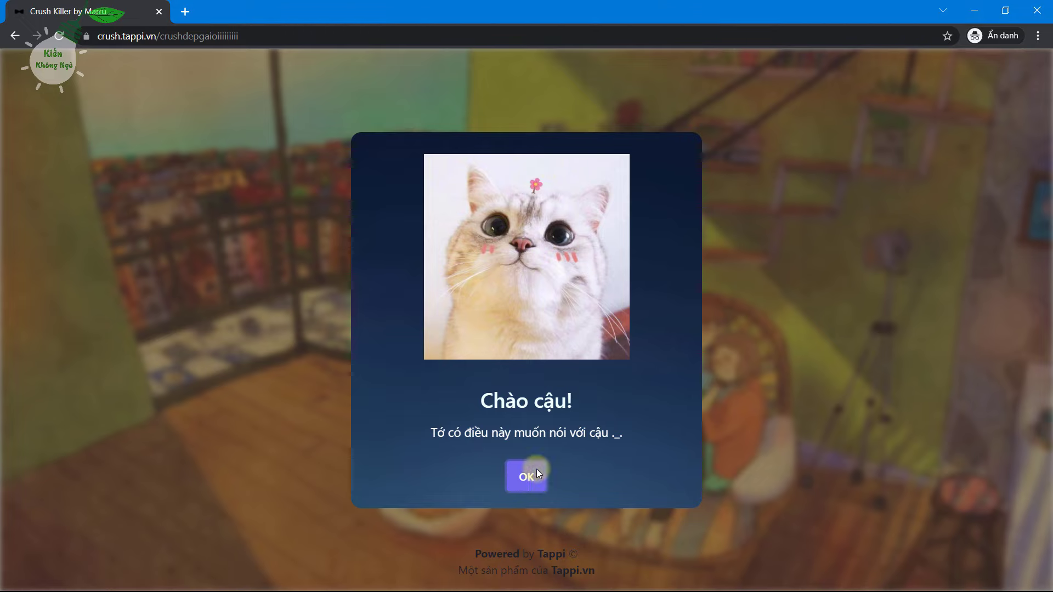
- Dismiss the greeting on the created website and answer the confession with "Tớ cũng thích cậu <3"
left_click(524, 475)
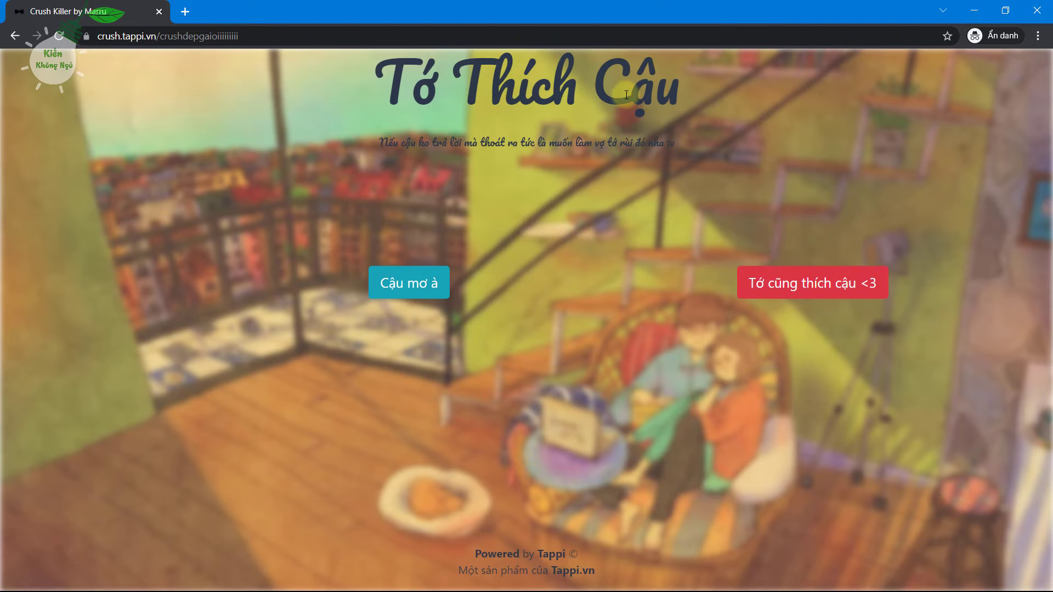
mouse_move(436, 270)
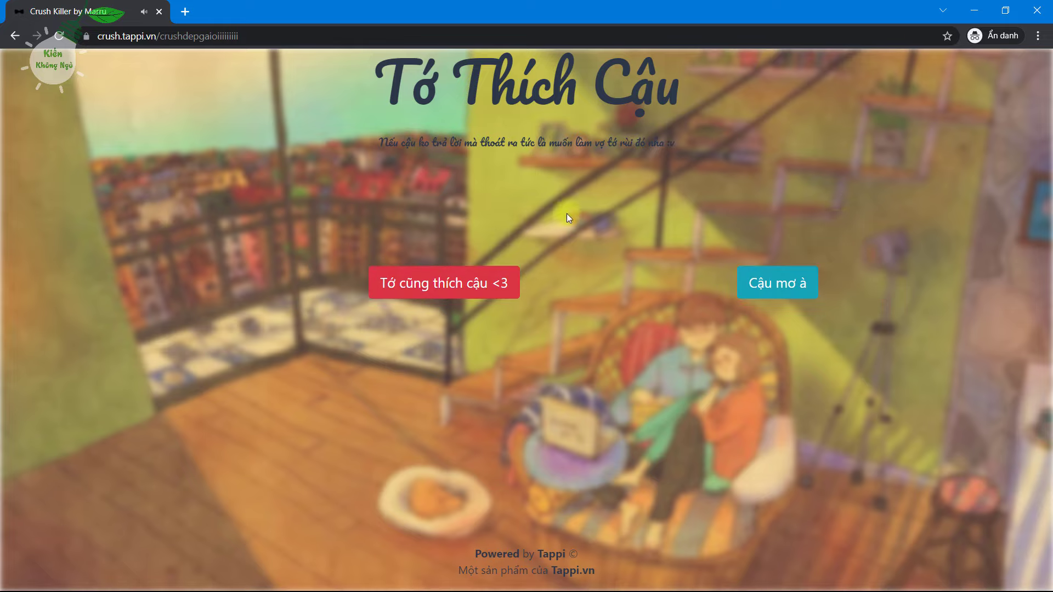
left_click(439, 282)
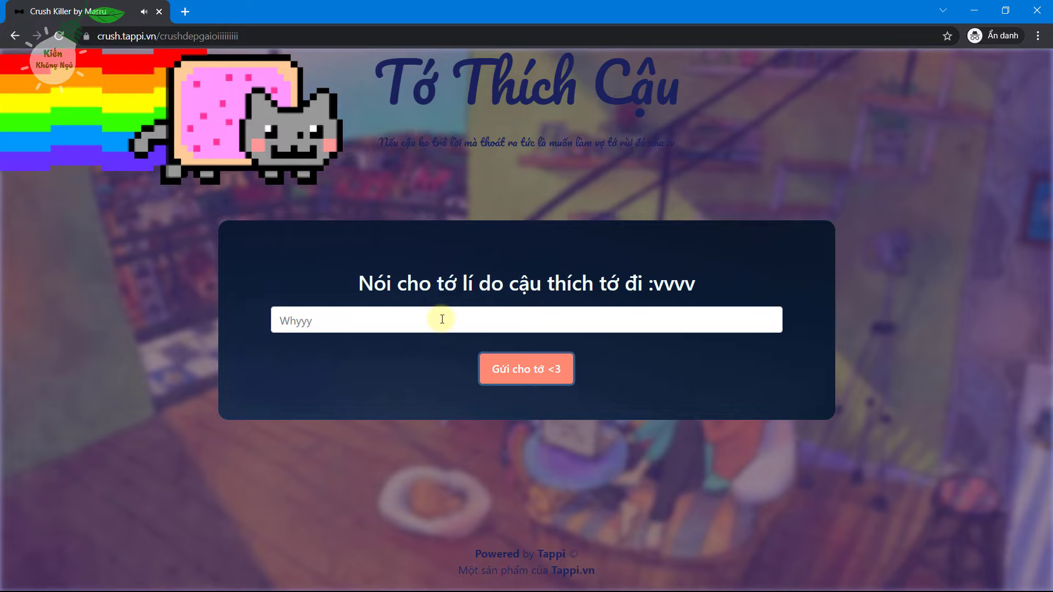
- Send "Đoạn" as the reason for liking the sender and accept the closing date invitation
type("Đoạn")
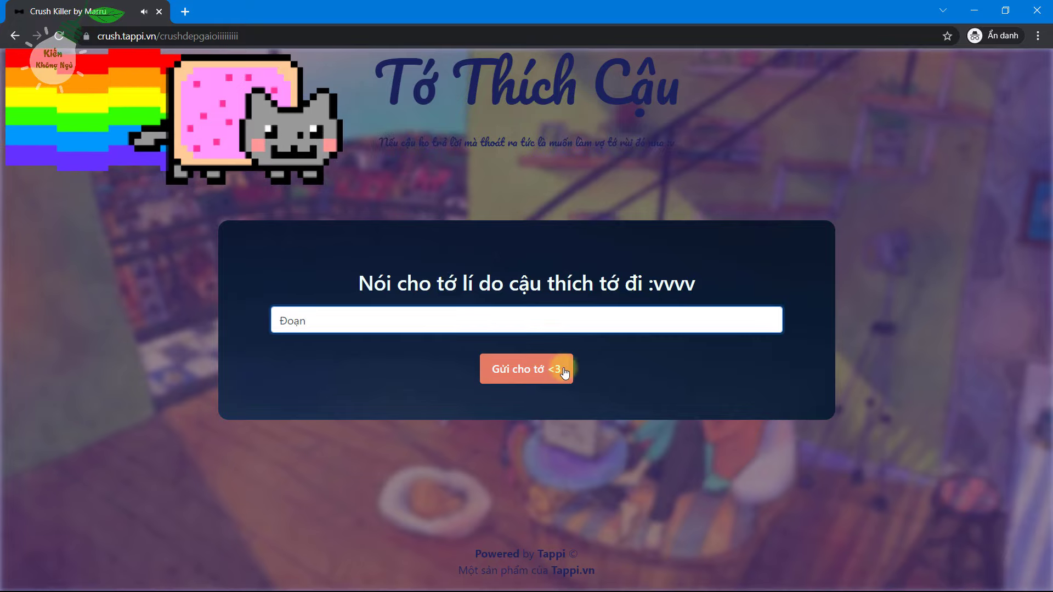
left_click(551, 374)
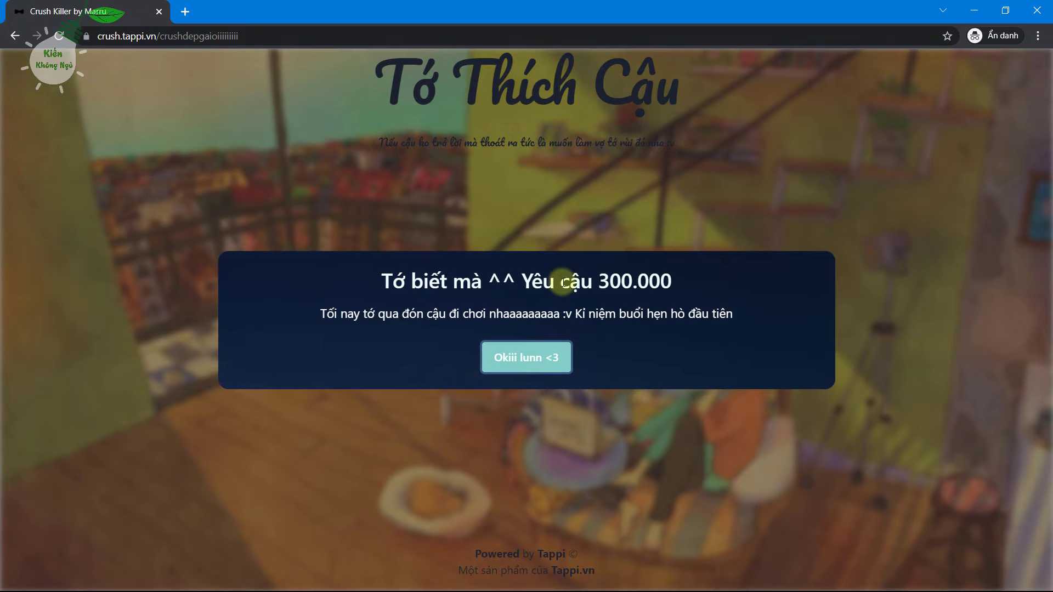
left_click(522, 355)
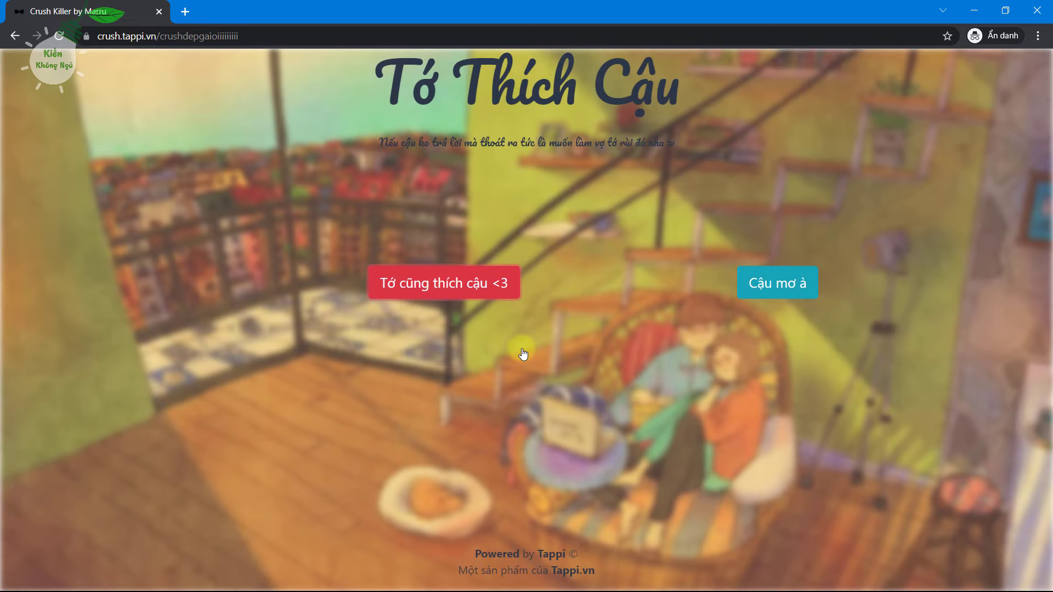